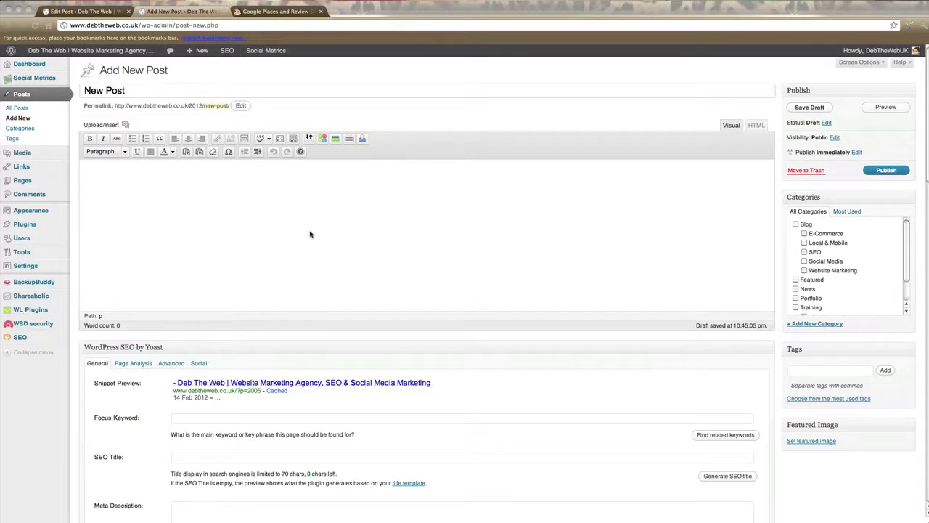
# Step: Type the sentence 'This is a text link' into the empty body of the new post
pyautogui.click(172, 184)
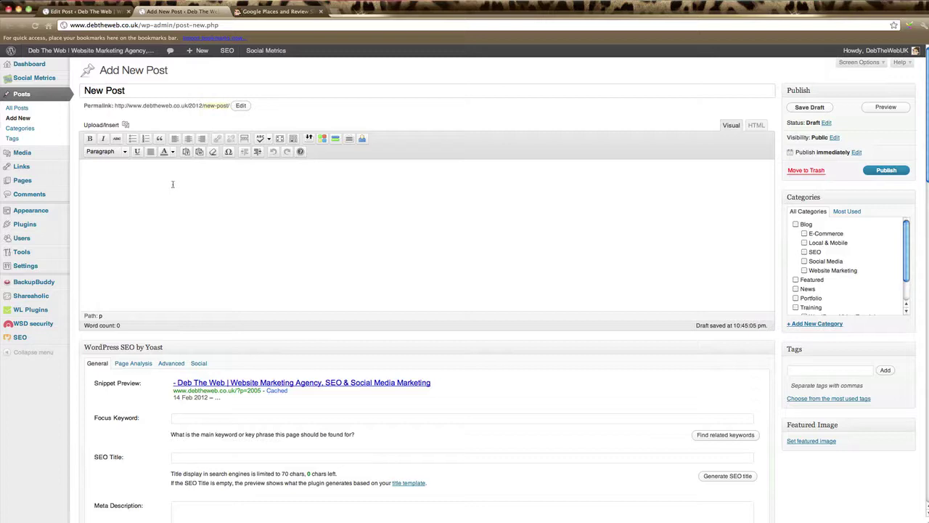
pyautogui.write('This is a text link')
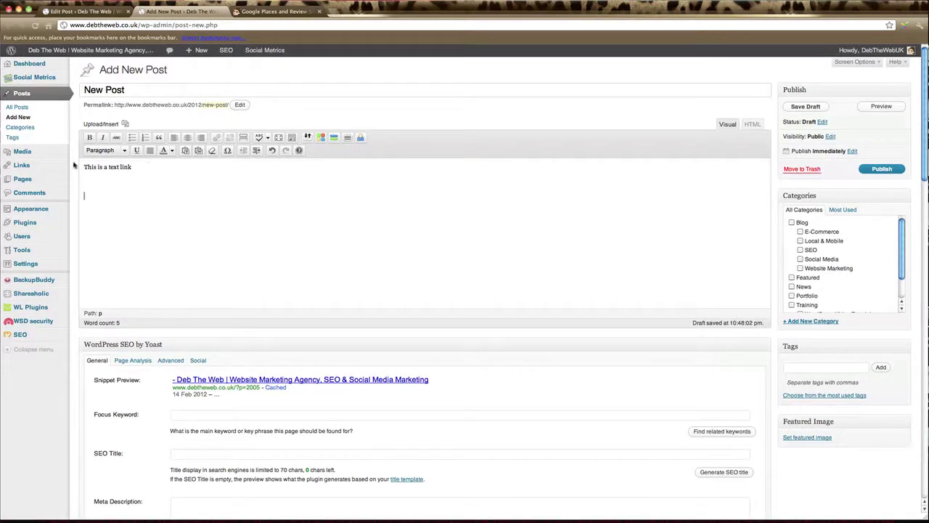
pyautogui.moveTo(84, 167); pyautogui.dragTo(132, 168)
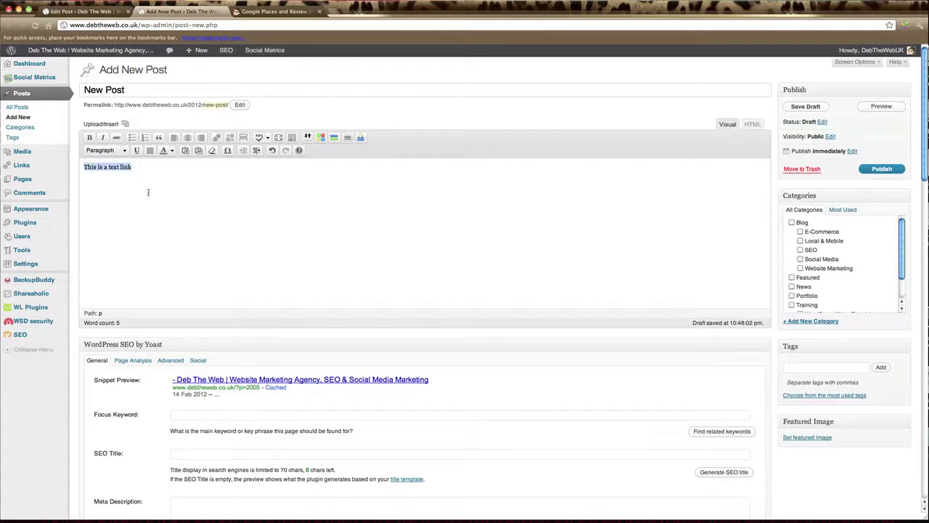
pyautogui.click(149, 192)
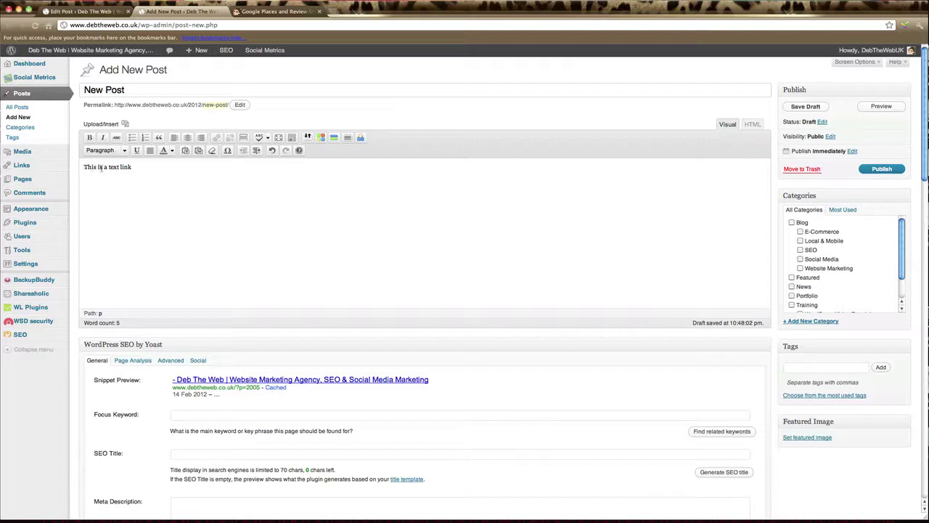
pyautogui.click(289, 12)
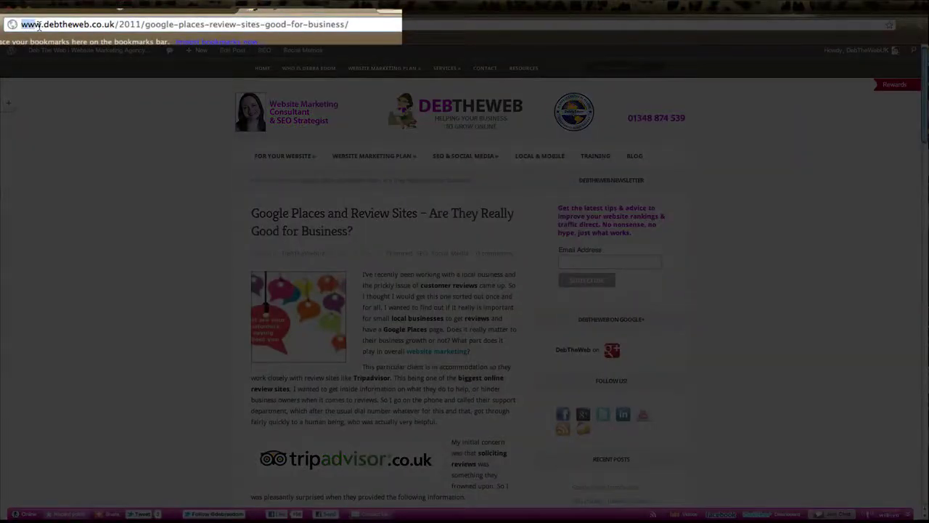
pyautogui.moveTo(37, 26); pyautogui.dragTo(354, 26)
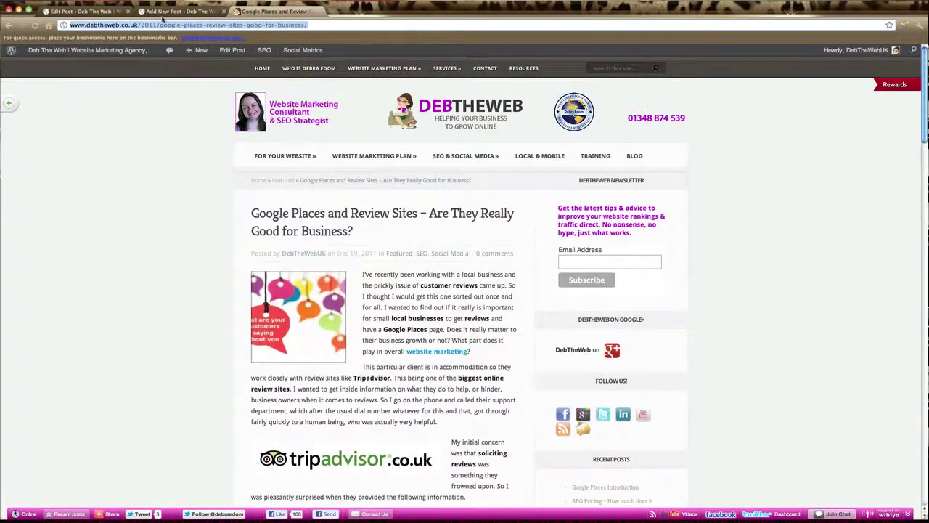
pyautogui.click(174, 11)
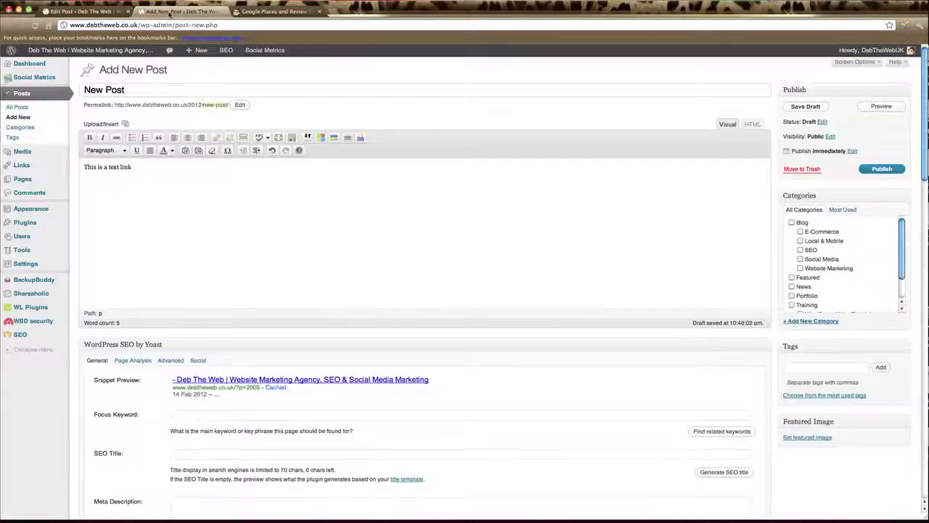
# Step: Select 'This is a text link' and open the Insert/edit link dialog for it
pyautogui.click(90, 189)
pyautogui.moveTo(84, 167); pyautogui.dragTo(133, 167)
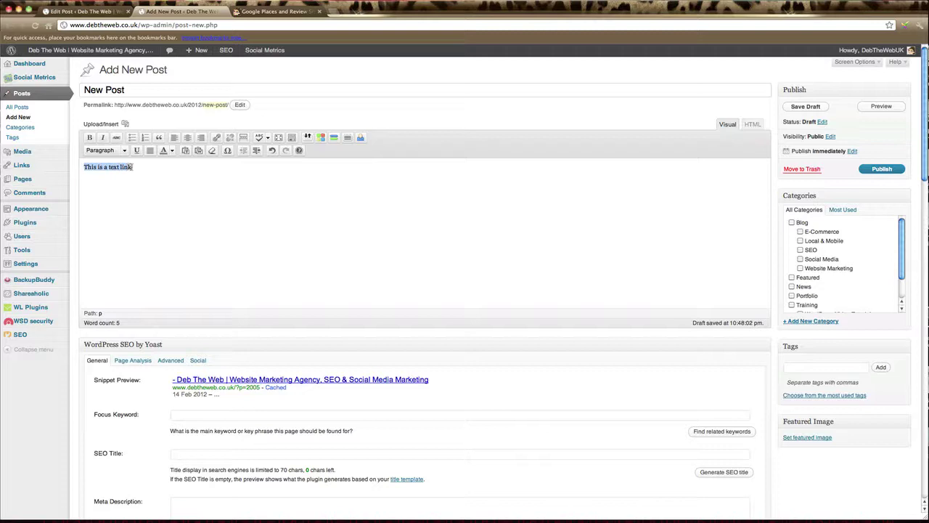
pyautogui.click(217, 138)
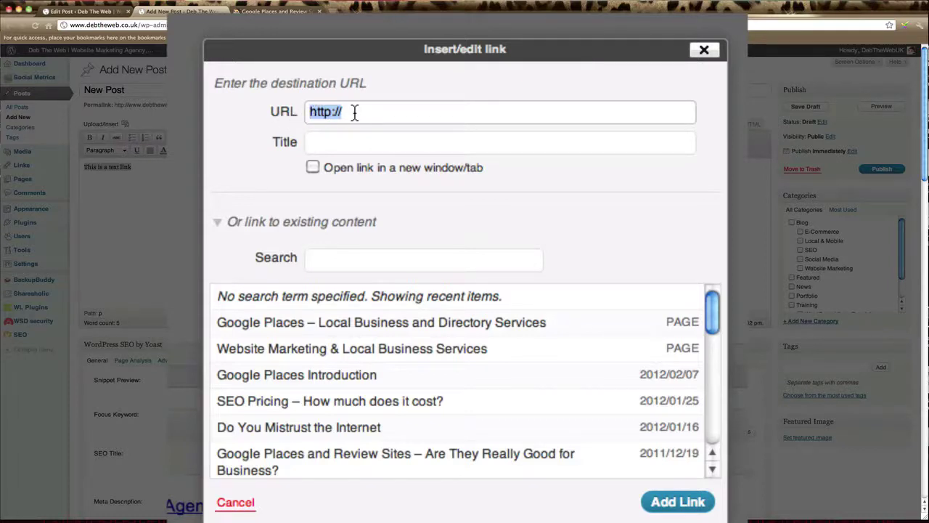
# Step: Link the sentence to the pasted Google Places review-sites article URL, opening in a new tab
pyautogui.press('super+v')
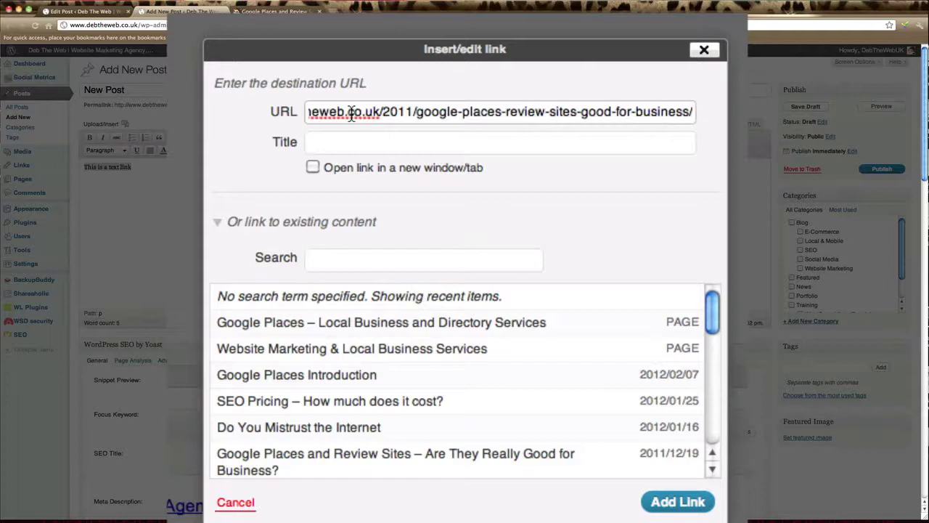
pyautogui.moveTo(336, 112)
pyautogui.mouseDown()
pyautogui.moveTo(312, 113)
pyautogui.moveTo(322, 114)
pyautogui.mouseUp()
pyautogui.doubleClick(321, 112)
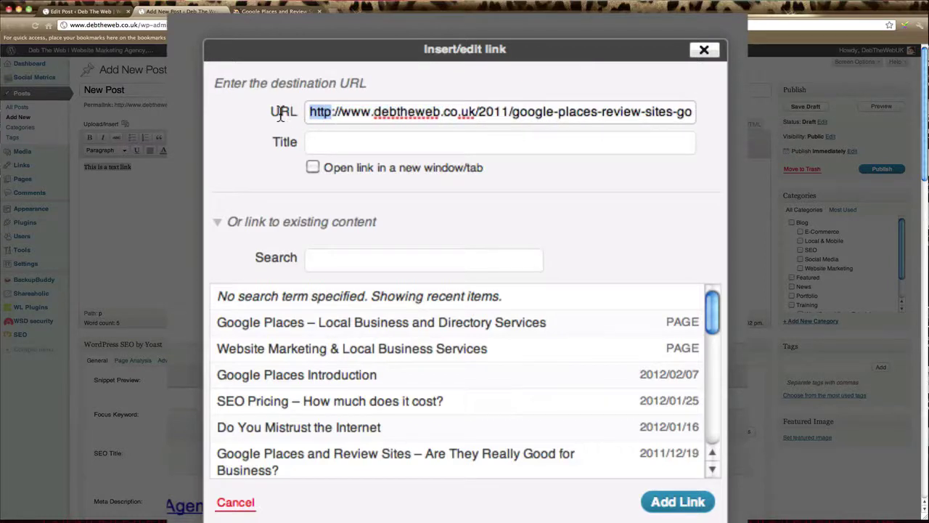
pyautogui.click(343, 144)
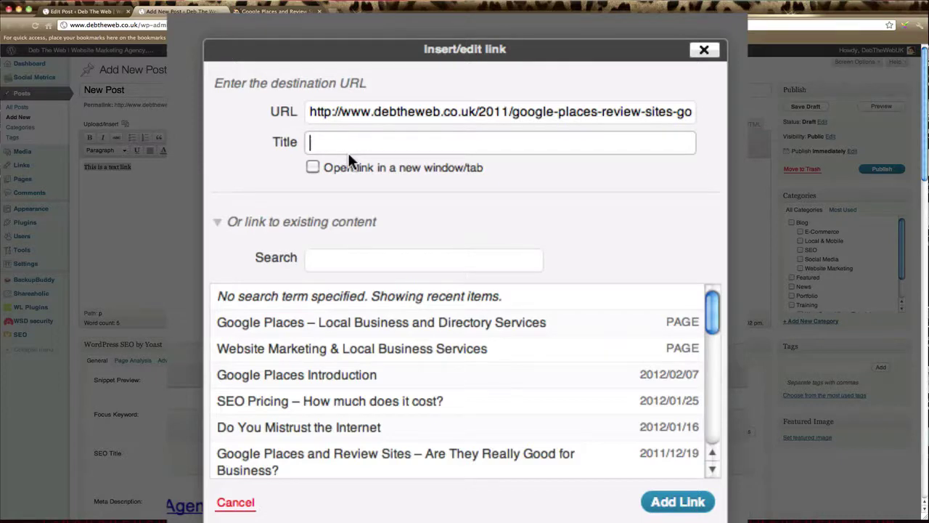
pyautogui.click(312, 167)
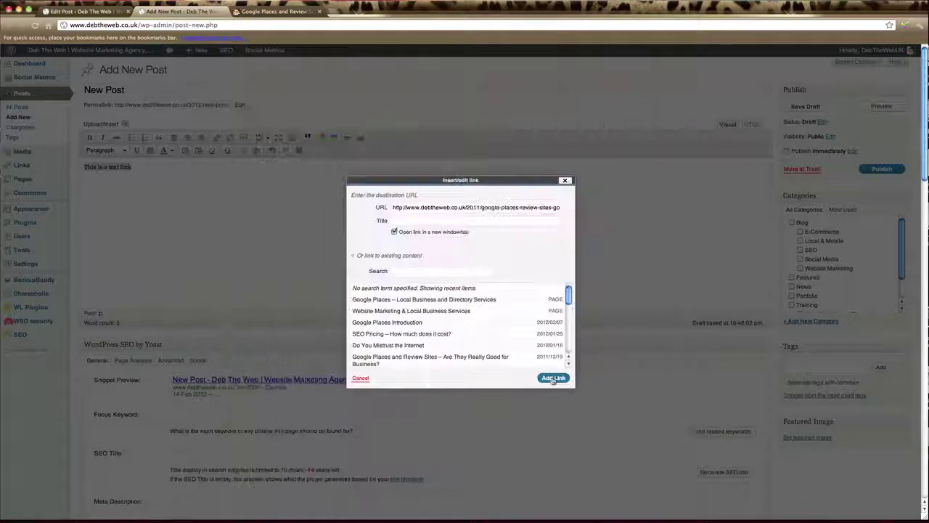
pyautogui.click(677, 502)
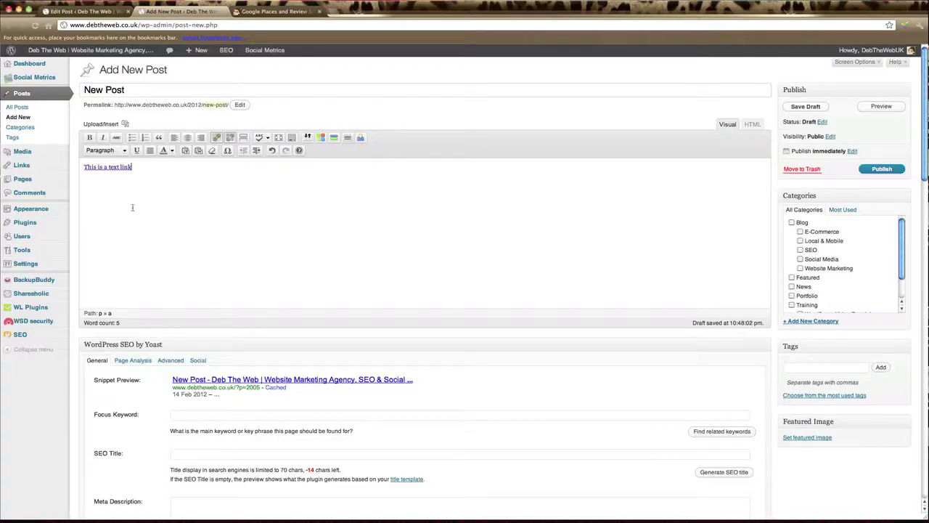
# Step: Reselect the whole linked sentence 'This is a text link'
pyautogui.click(108, 191)
pyautogui.moveTo(85, 168); pyautogui.dragTo(130, 168)
pyautogui.click(127, 183)
pyautogui.moveTo(84, 167); pyautogui.dragTo(131, 168)
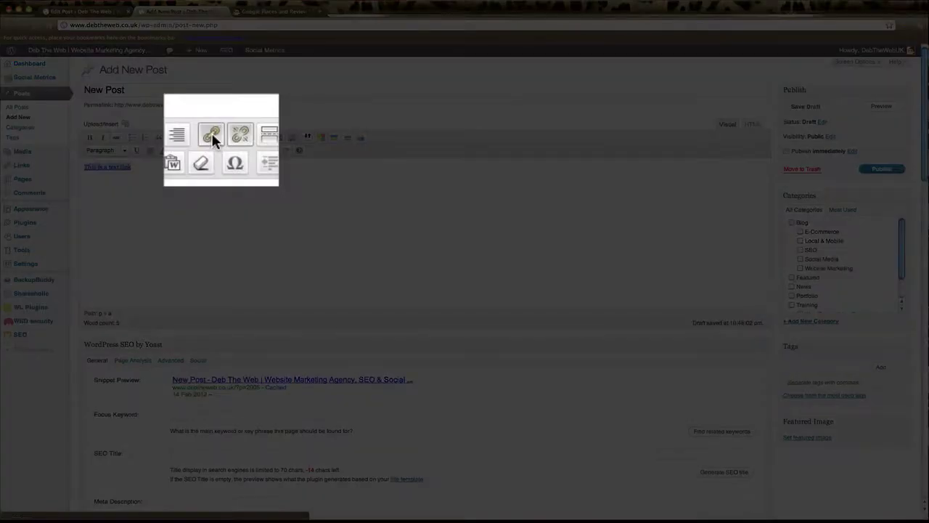
# Step: Repoint the link to the existing 'Local & Mobile – Google Places Page – Mobile Marketing' page and update it
pyautogui.click(216, 137)
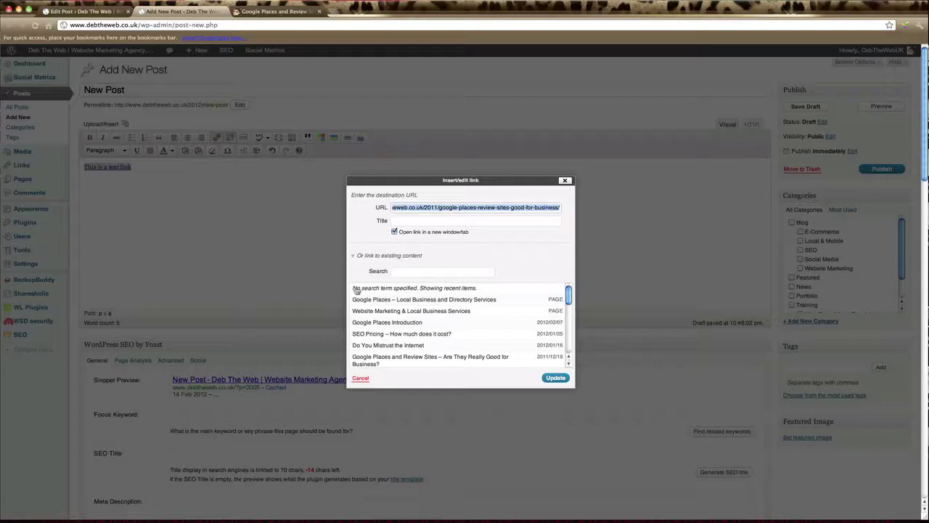
pyautogui.scroll(-5, 443, 307)
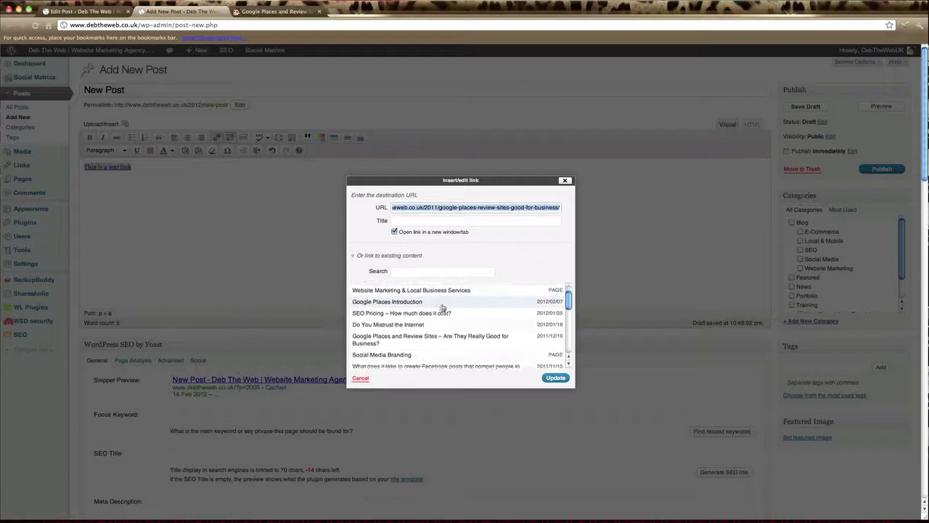
pyautogui.scroll(-4, 442, 307)
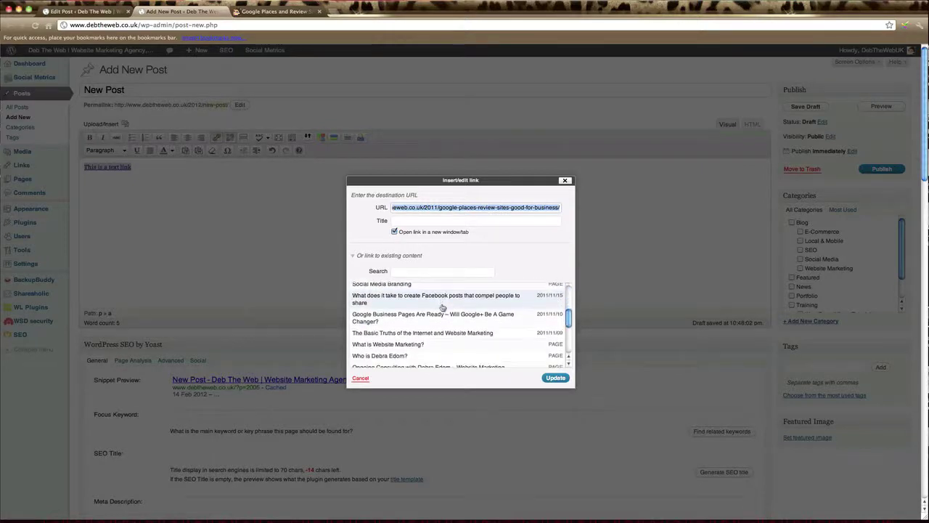
pyautogui.scroll(-4, 442, 308)
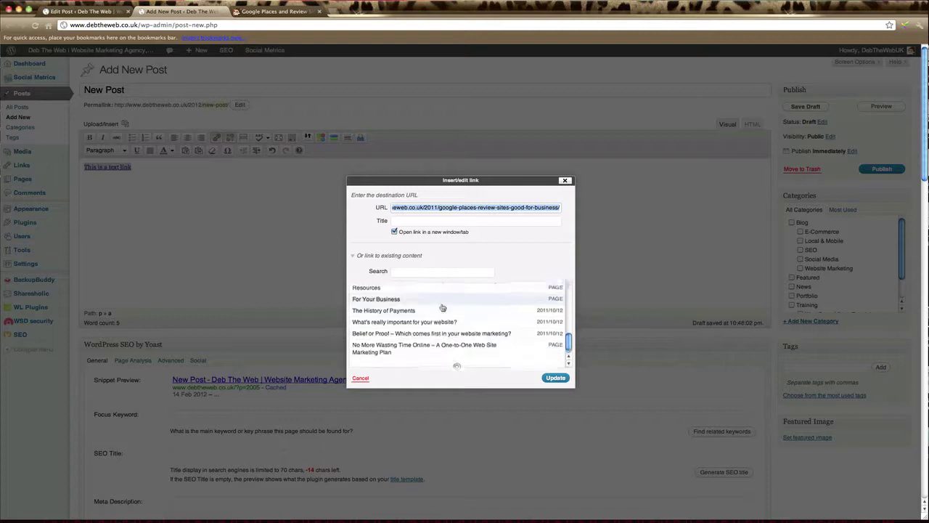
pyautogui.scroll(-5, 438, 332)
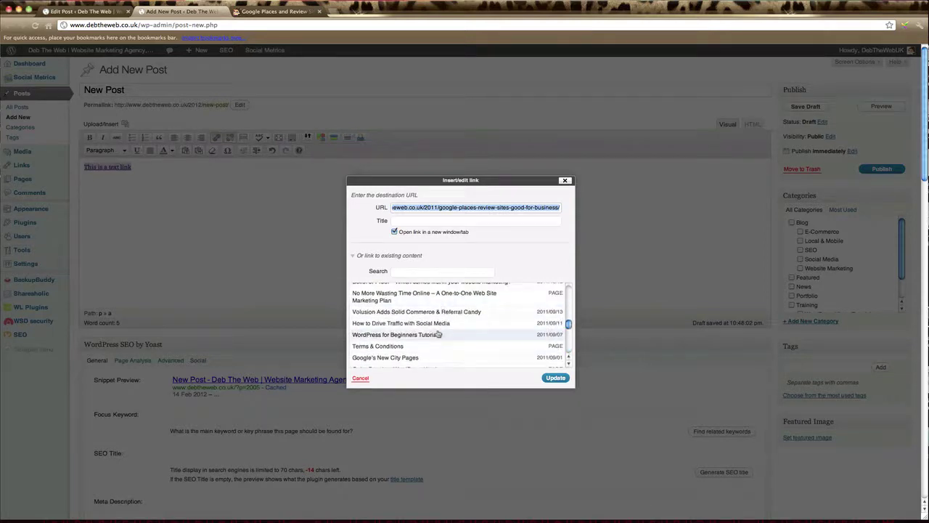
pyautogui.scroll(-3, 438, 333)
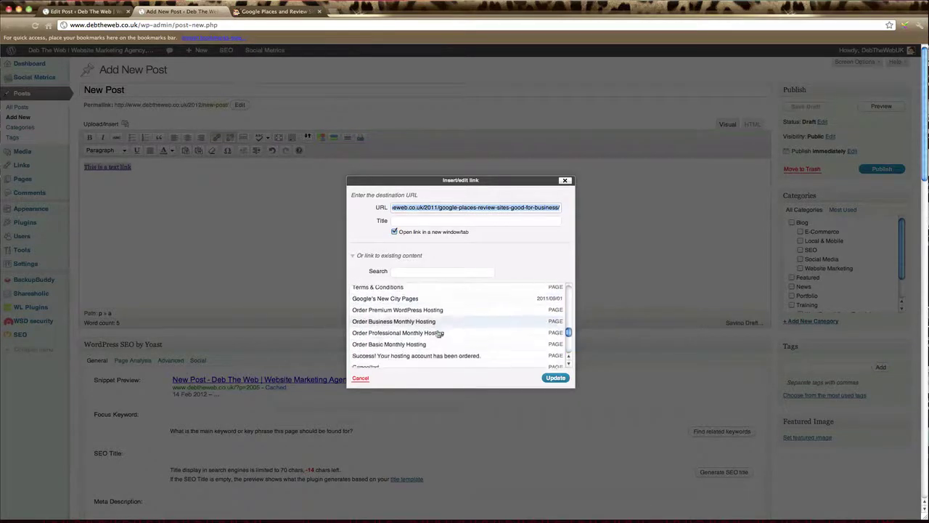
pyautogui.scroll(-7, 438, 332)
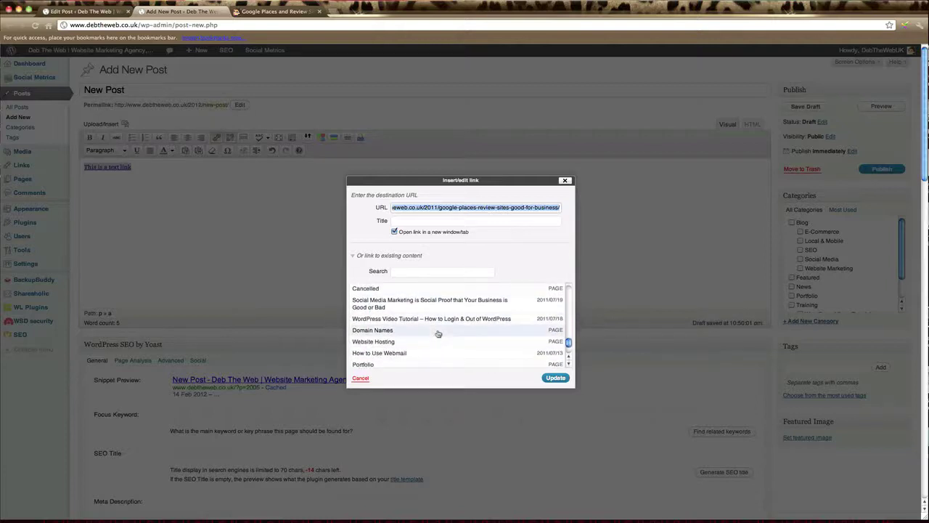
pyautogui.scroll(-3, 438, 334)
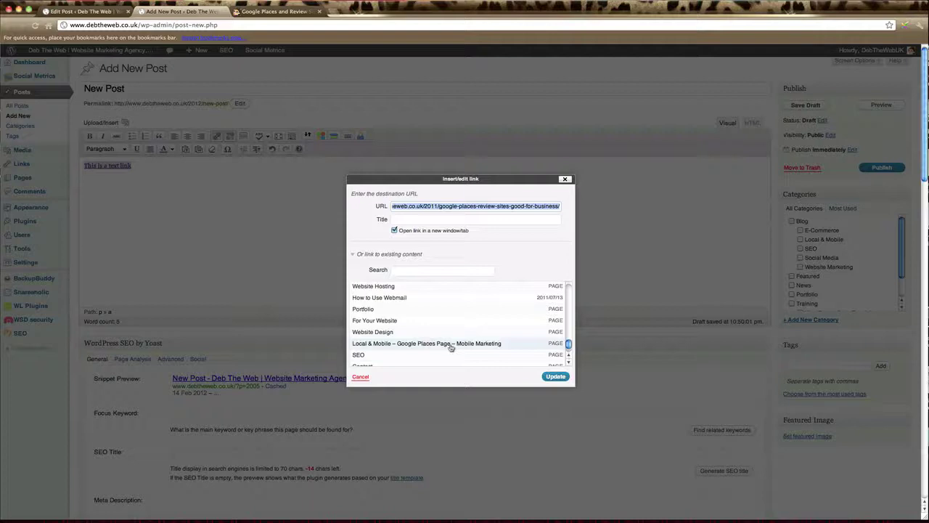
pyautogui.click(450, 346)
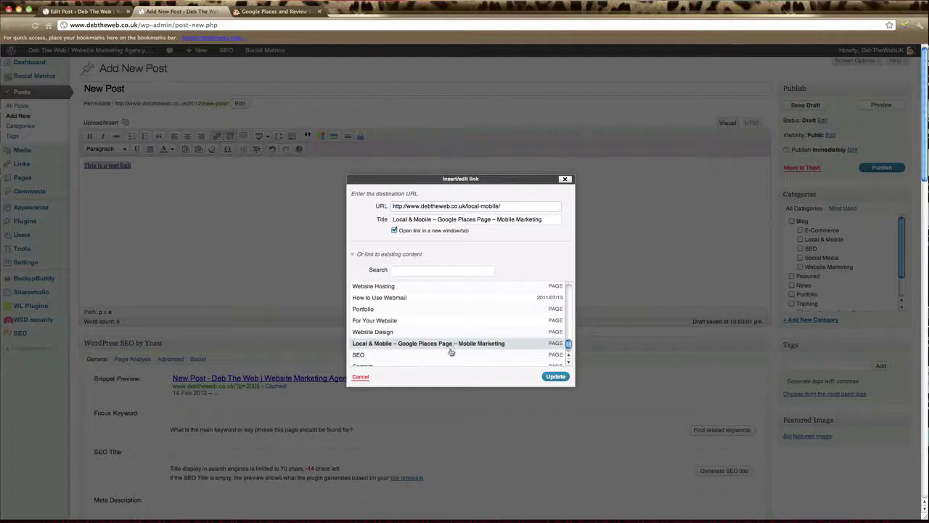
pyautogui.click(556, 376)
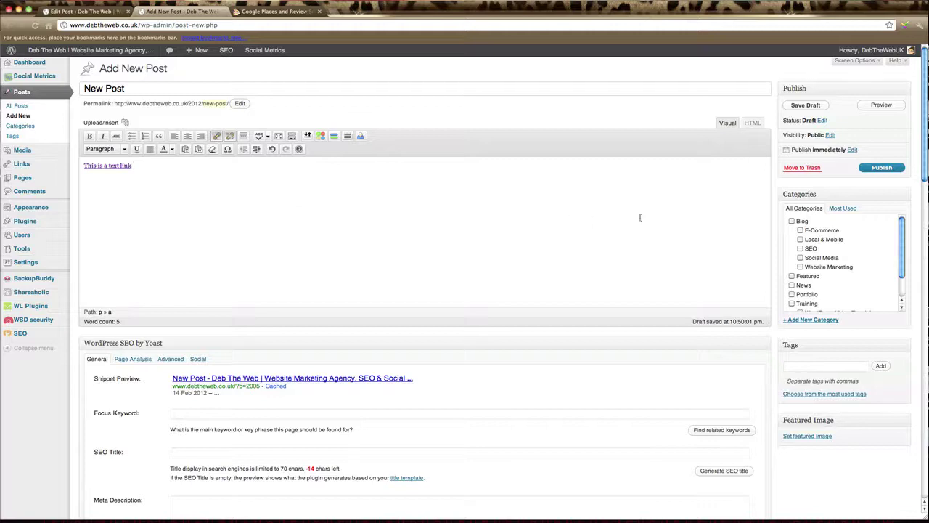
# Step: Publish the post and open the published post in a new browser tab
pyautogui.click(883, 168)
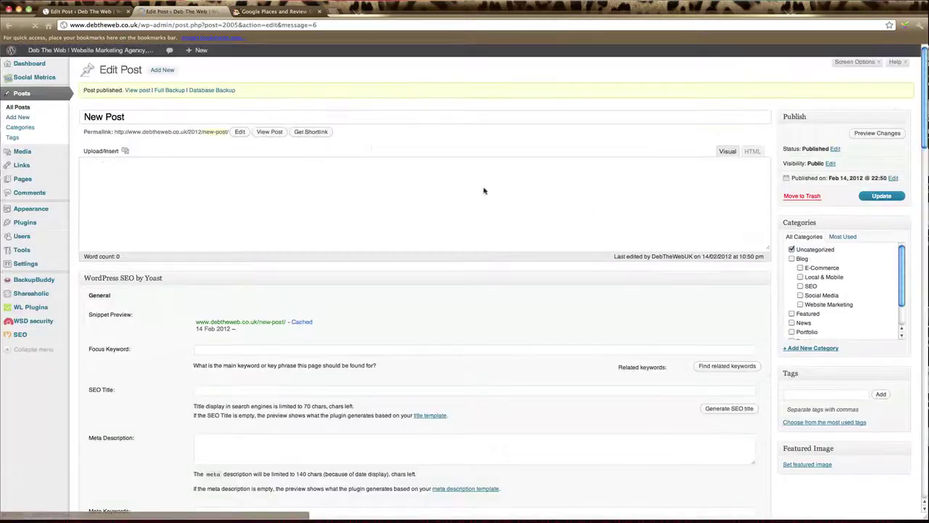
pyautogui.rightClick(271, 133)
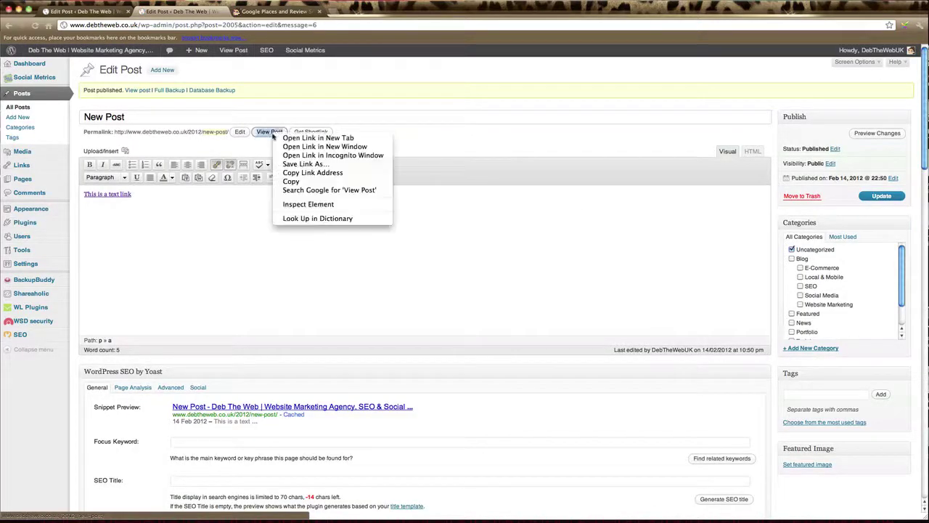
pyautogui.click(297, 138)
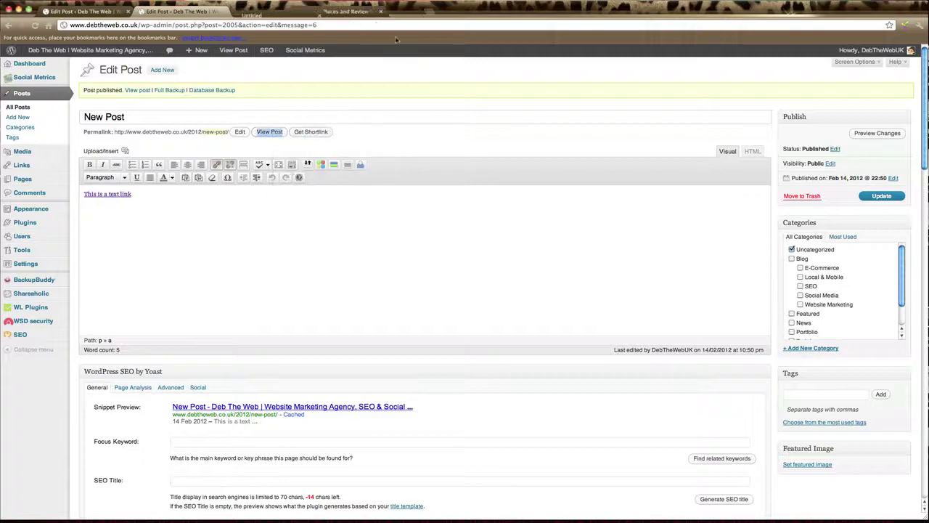
# Step: Follow the live post's text link to the Local & Mobile page, then close that page and return to the editor
pyautogui.click(301, 13)
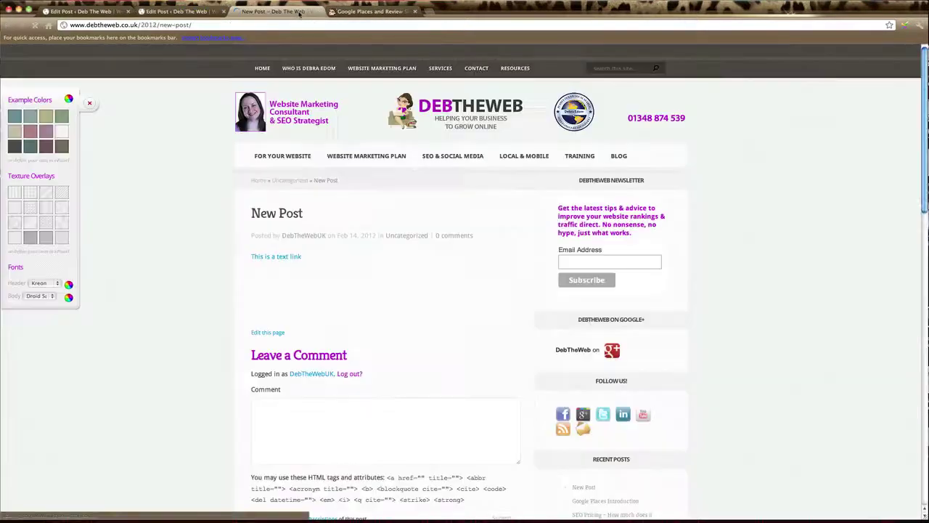
pyautogui.click(267, 260)
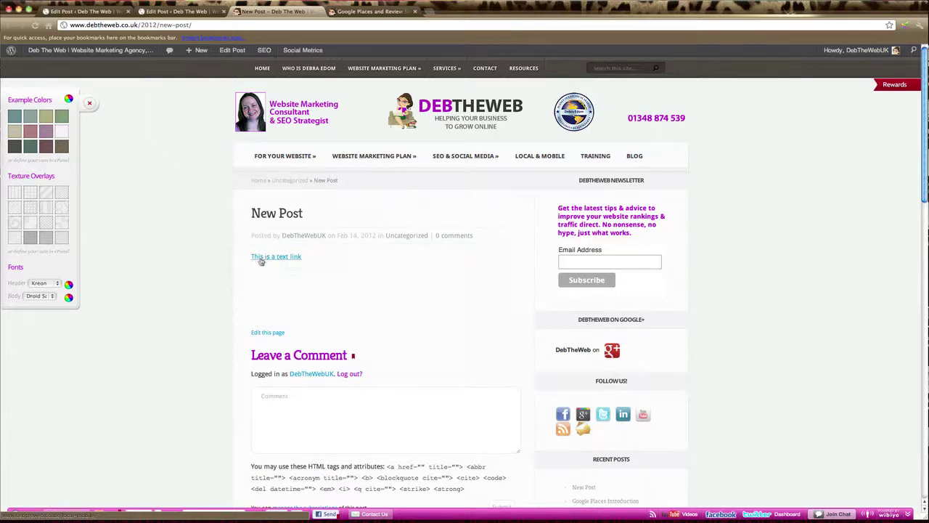
pyautogui.click(265, 260)
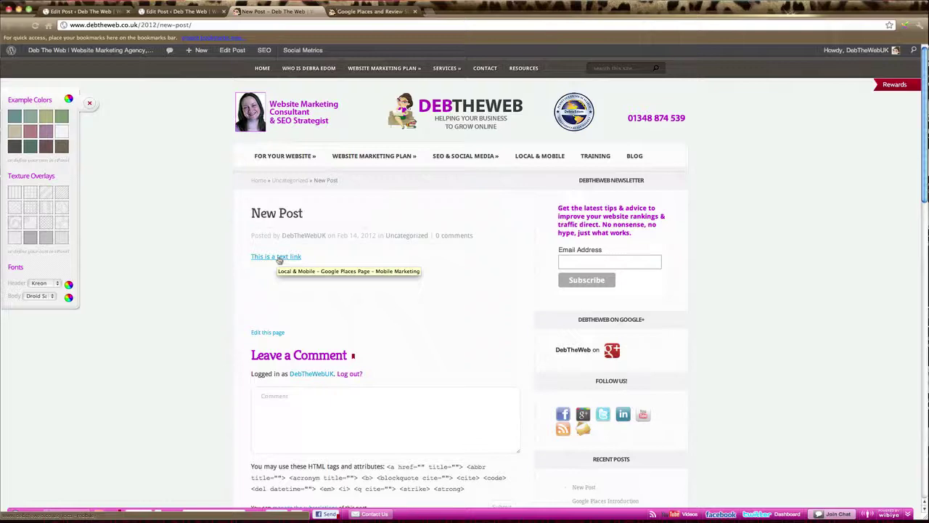
pyautogui.click(280, 261)
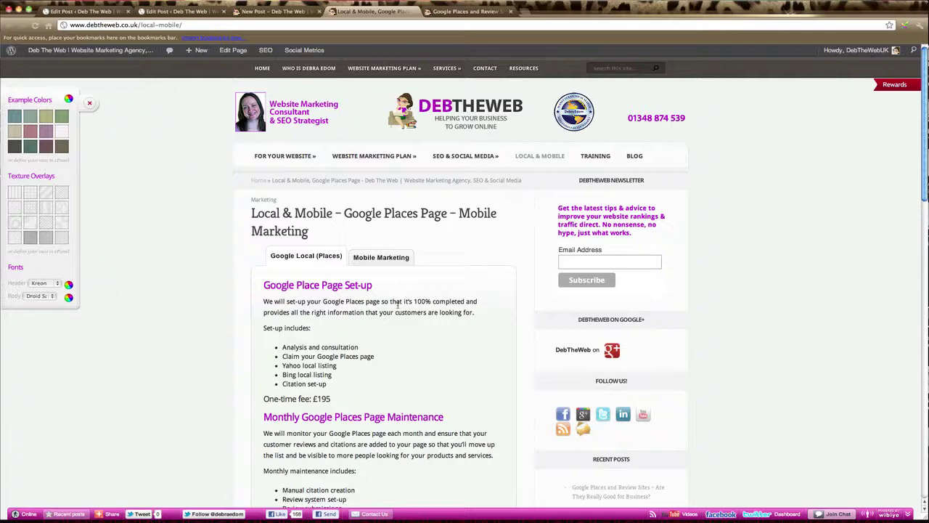
pyautogui.click(416, 13)
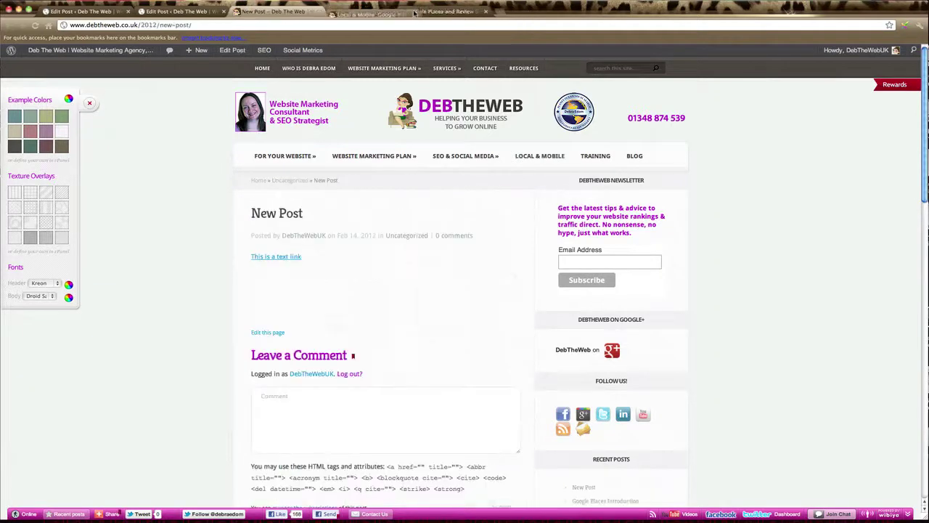
pyautogui.click(115, 12)
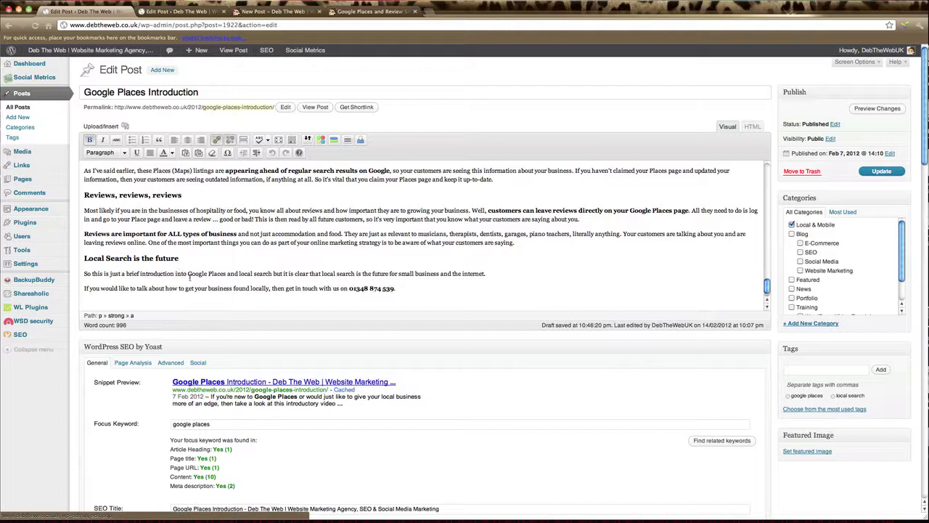
# Step: Select 'Google Places' in the closing paragraph and open the Insert/edit link dialog
pyautogui.moveTo(188, 275); pyautogui.dragTo(226, 274)
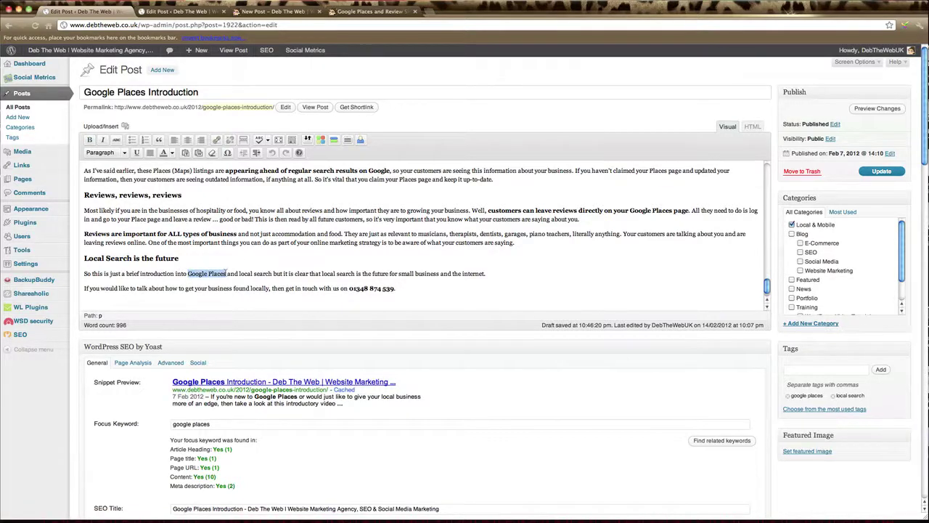
pyautogui.click(217, 140)
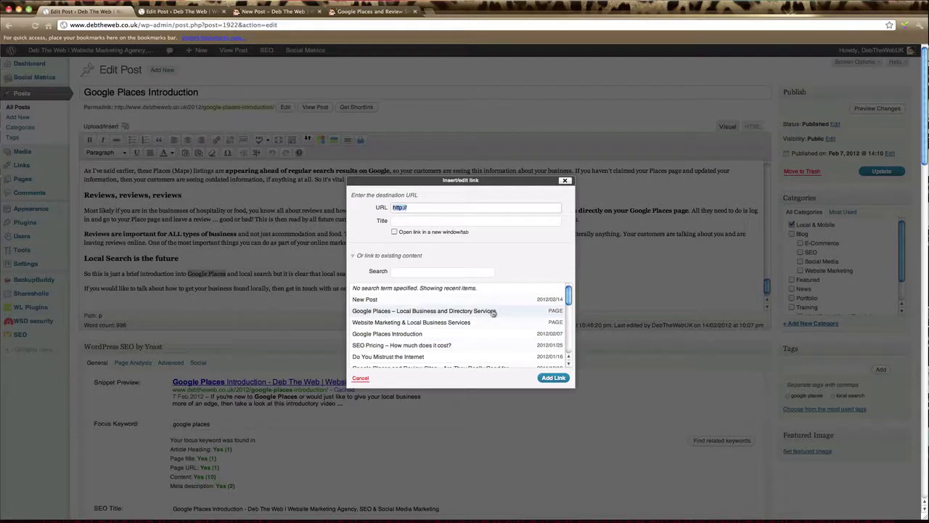
# Step: Link 'Google Places' to the existing 'Google Places – Local Business and Directory Services' page
pyautogui.click(493, 312)
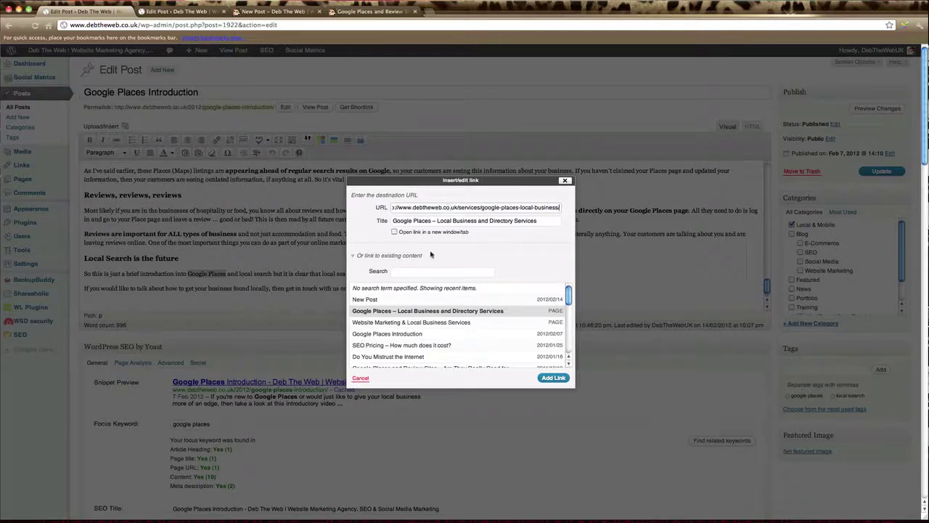
pyautogui.click(552, 378)
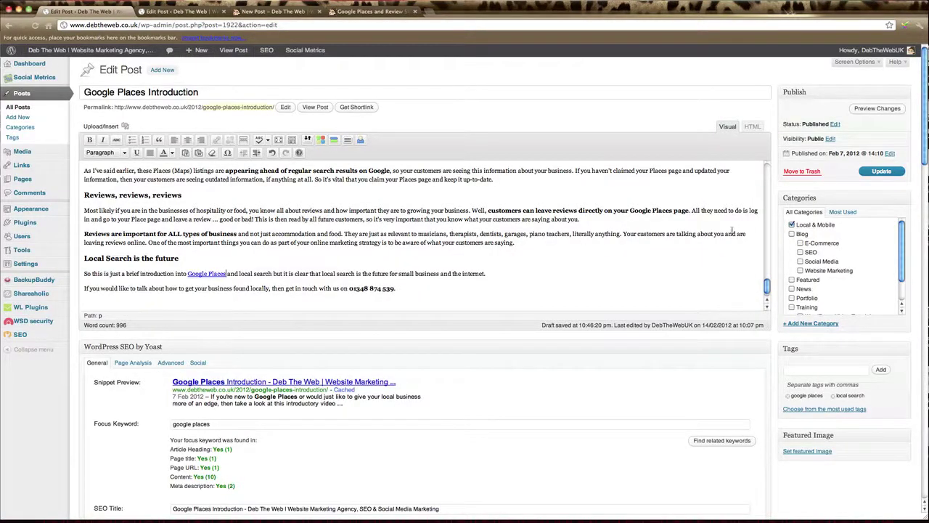
# Step: Update the Introduction post, then scroll down to the end of it
pyautogui.click(880, 172)
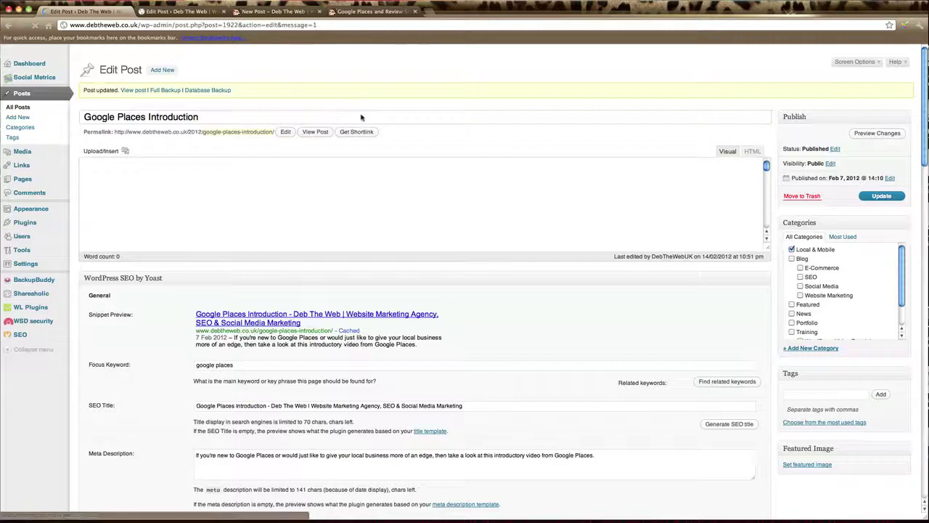
pyautogui.scroll(-15, 424, 264)
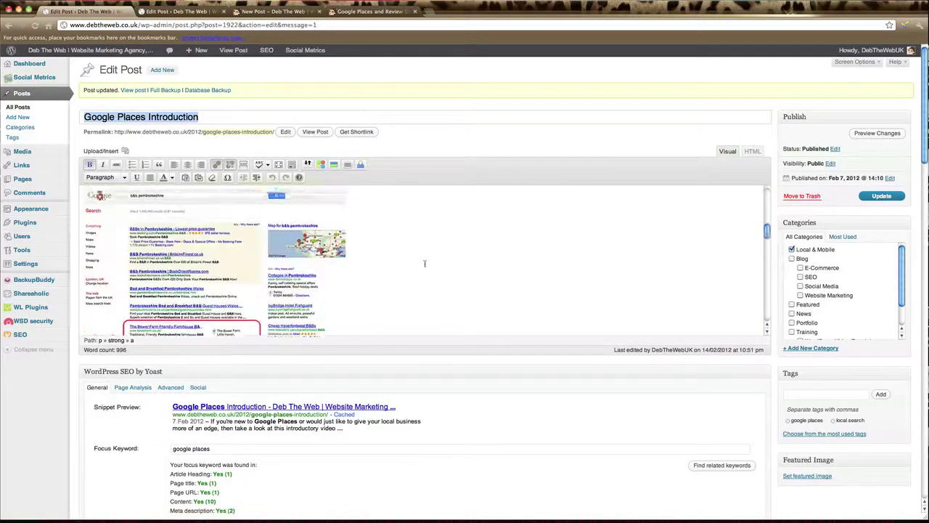
pyautogui.scroll(-10, 425, 239)
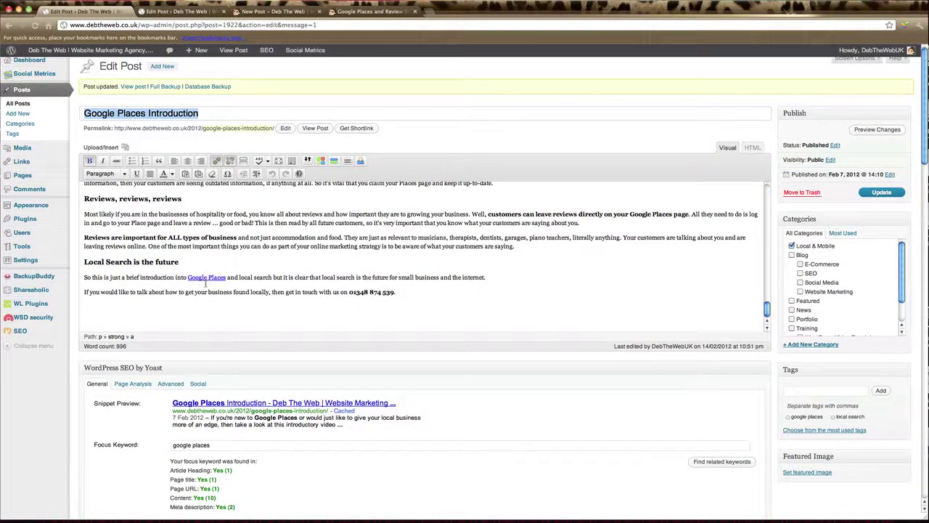
# Step: Unlink "Google Places" in the Introduction post's closing paragraph and update the post
pyautogui.moveTo(187, 276); pyautogui.dragTo(226, 277)
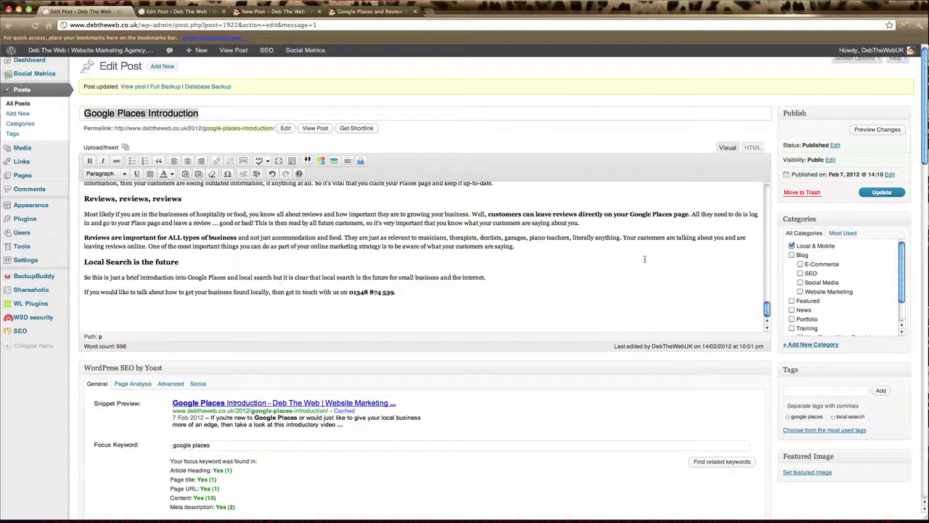
pyautogui.click(872, 194)
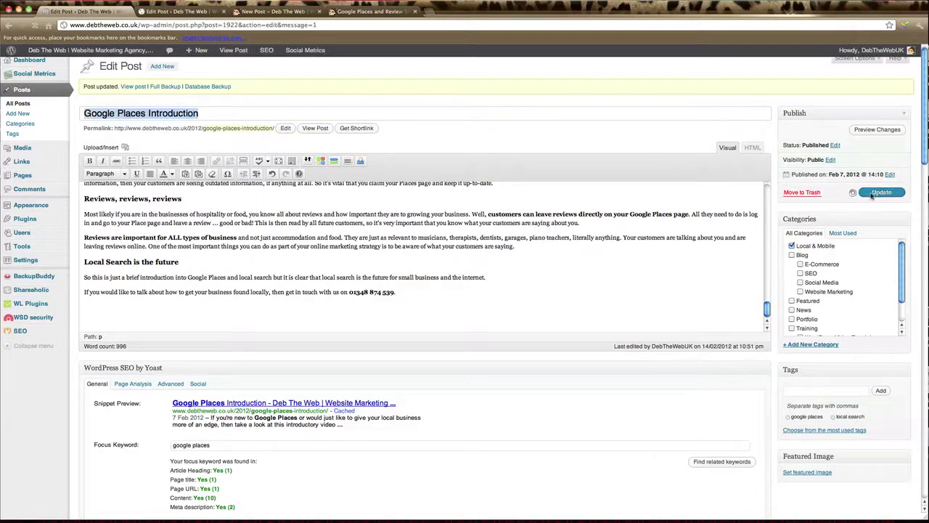